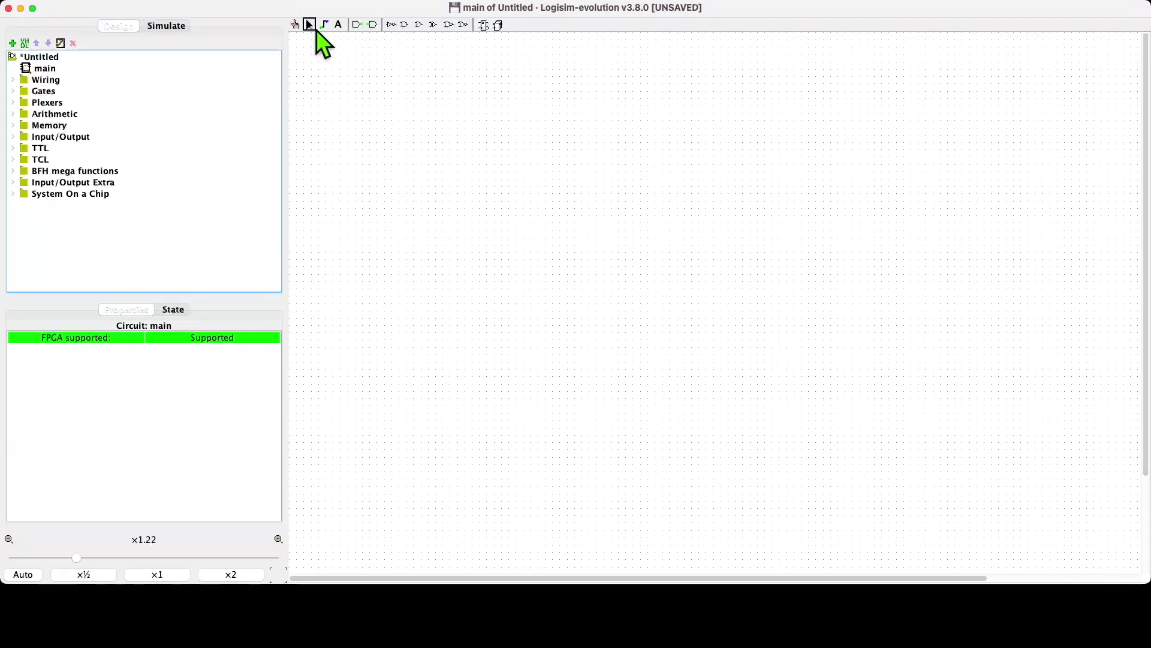
Step: Place a 1-bit input pin with an output pin to its right, then zoom 2× and auto-fit the view
left_click(358, 27)
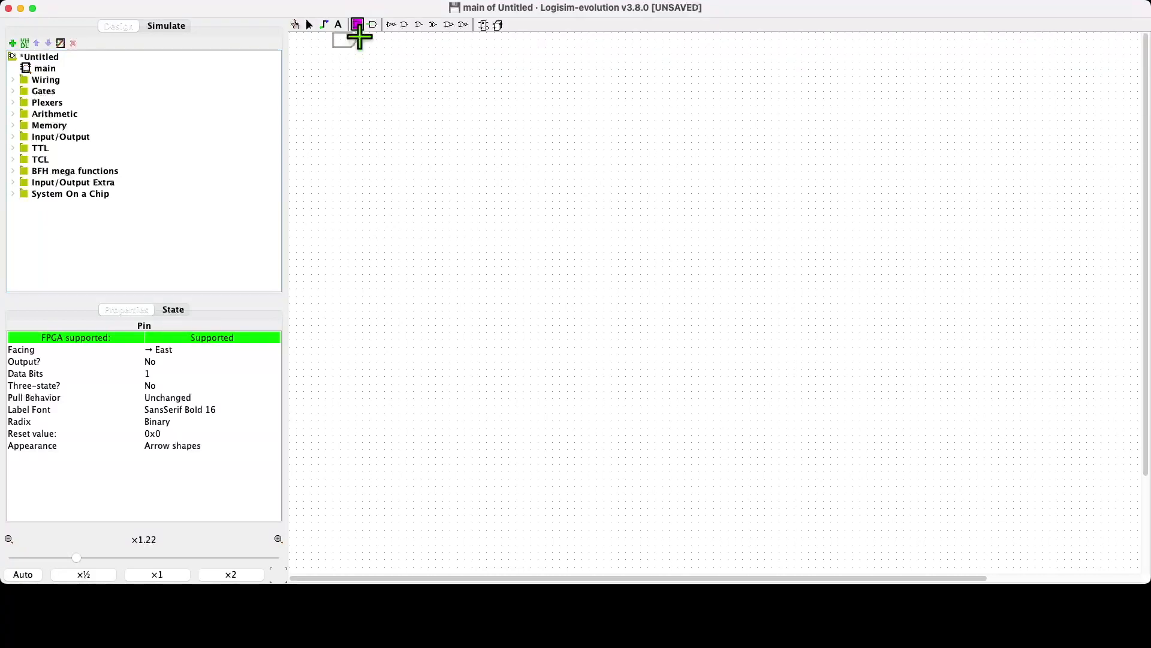
left_click(414, 148)
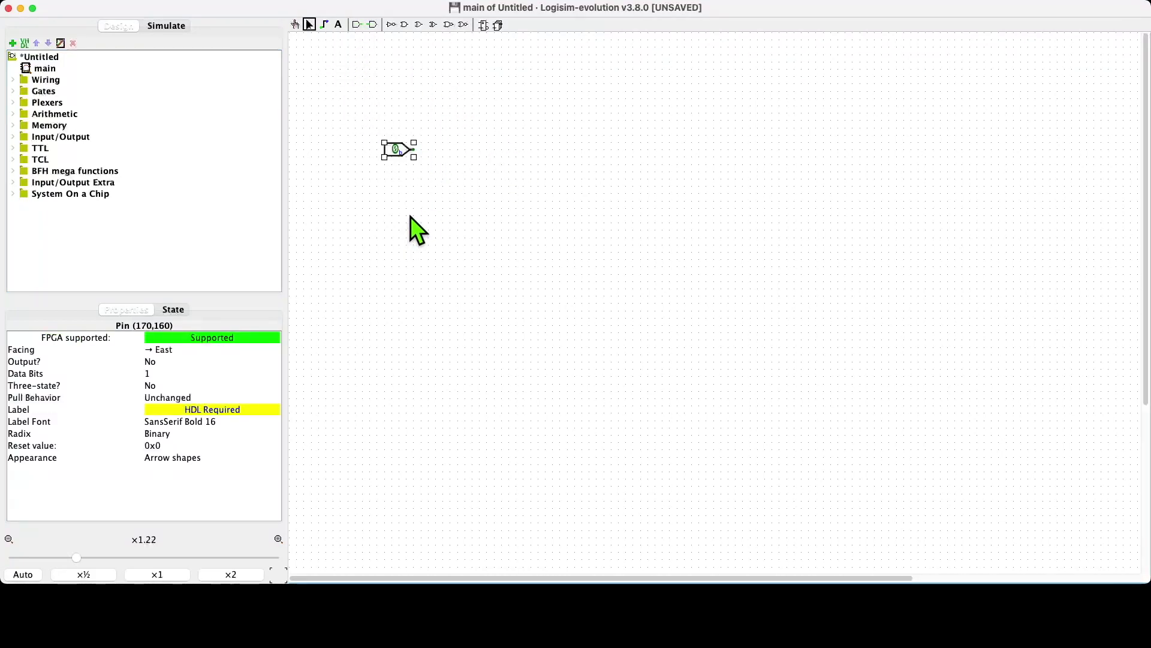
left_click(375, 26)
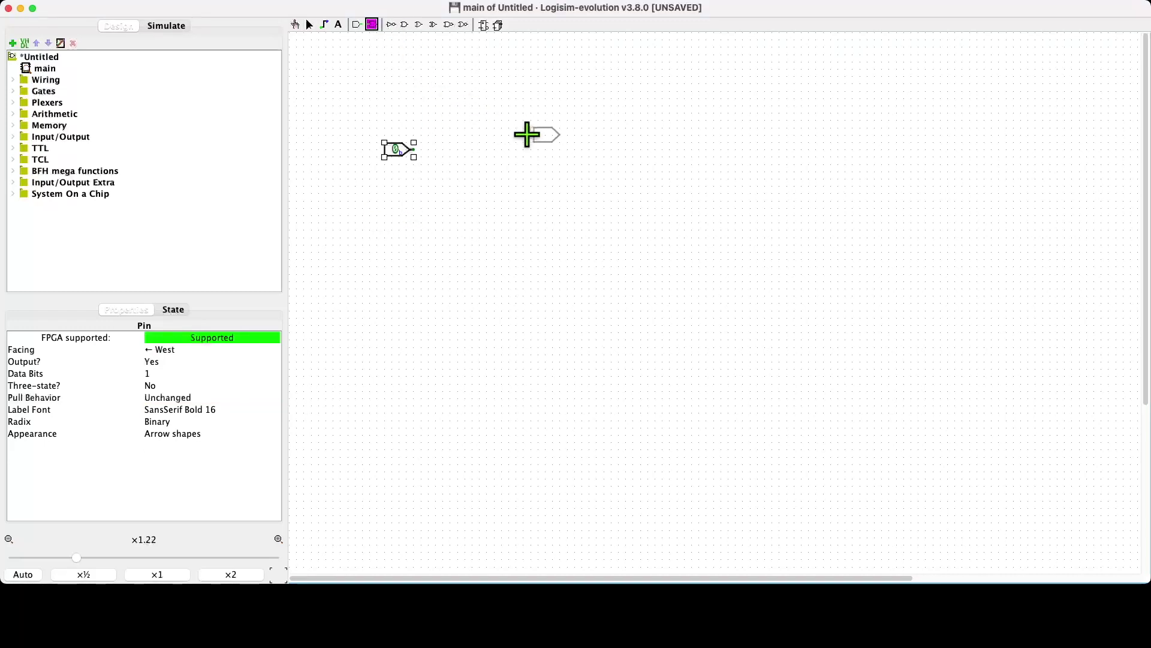
left_click(486, 149)
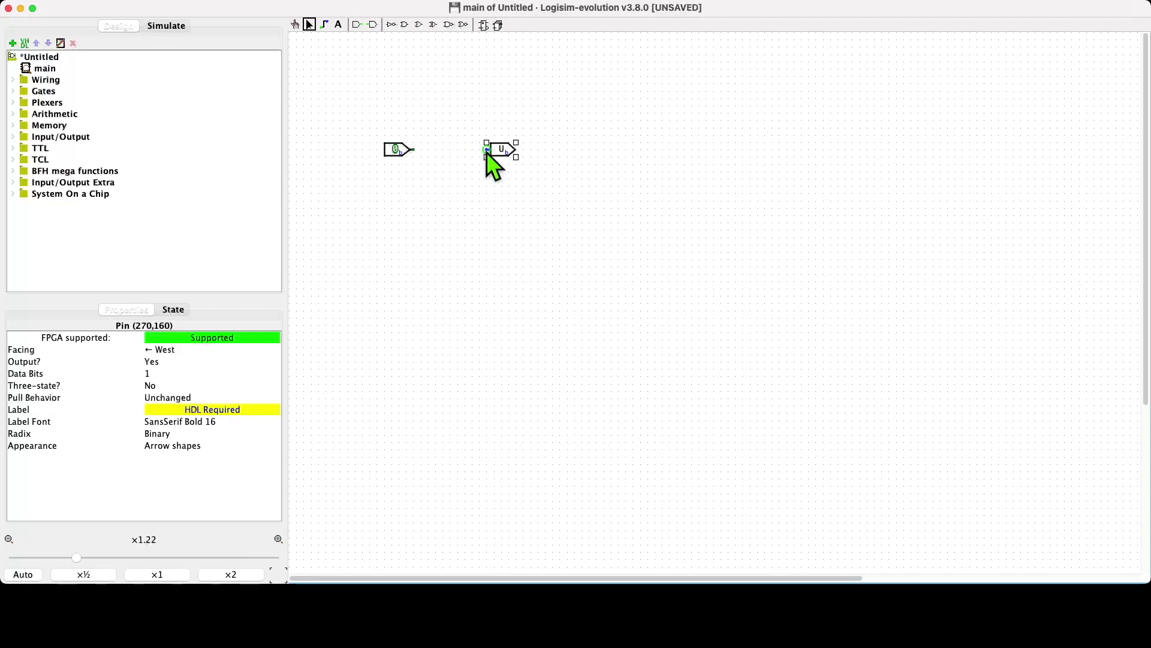
left_click(231, 574)
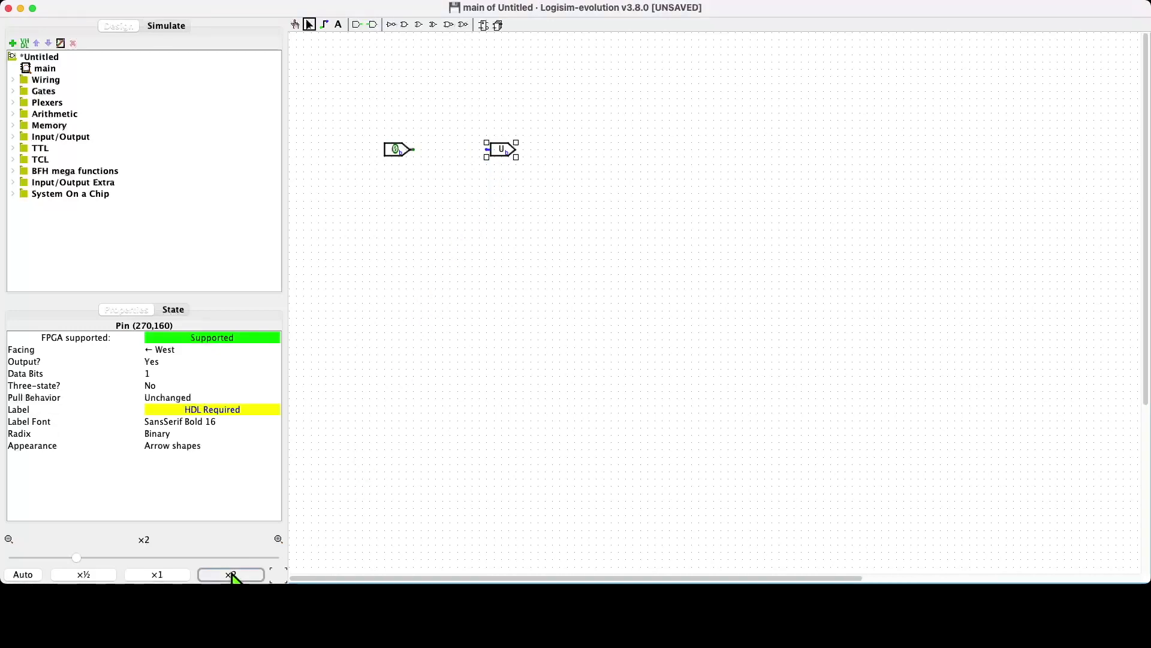
left_click(19, 575)
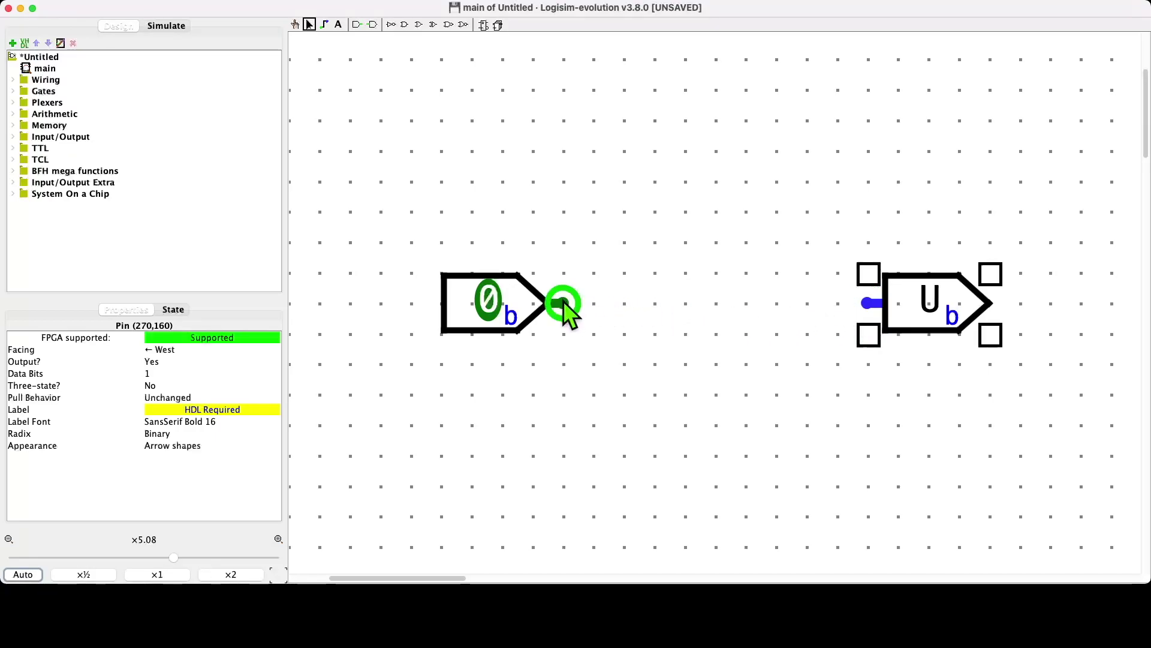
Step: Draw a wire from the input pin's end to the output pin's input so it carries 0
left_click_drag(566, 304, 858, 300)
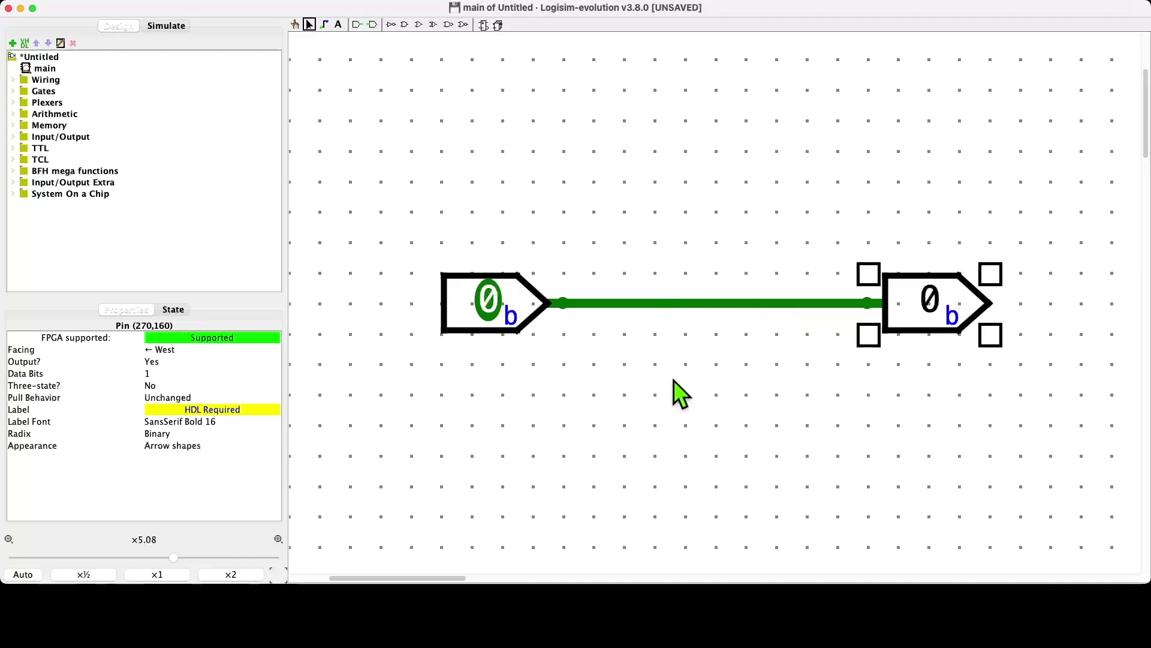
left_click(702, 385)
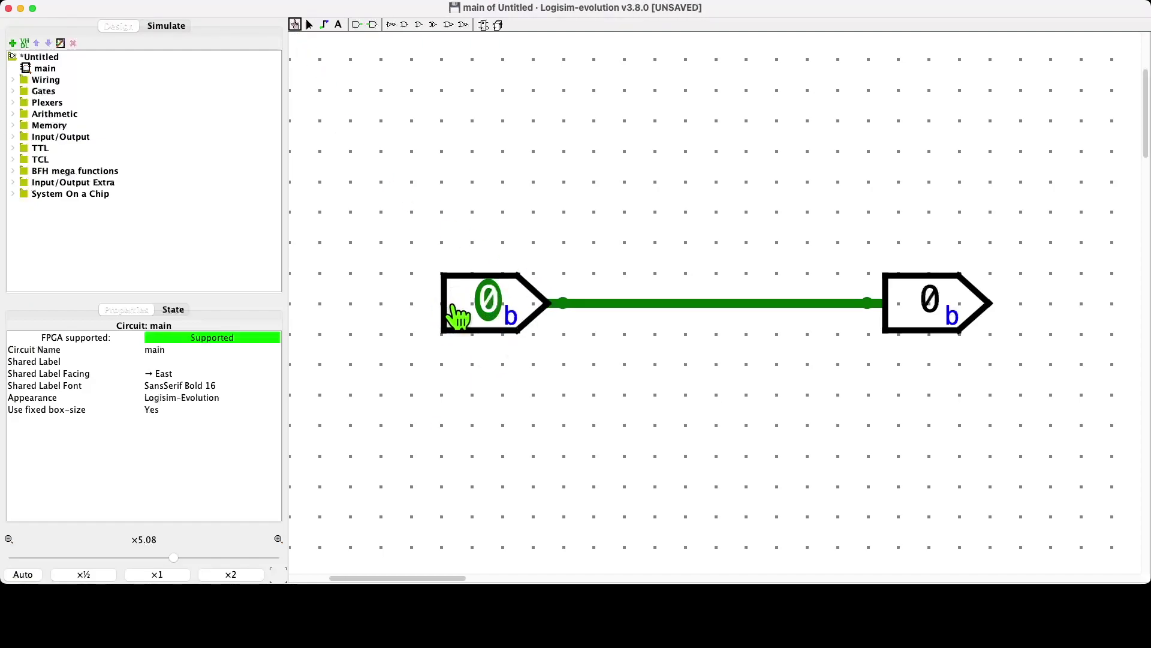
Step: Toggle the input pin repeatedly between 0 and 1 with the Poke tool
left_click(500, 312)
left_click(500, 312)
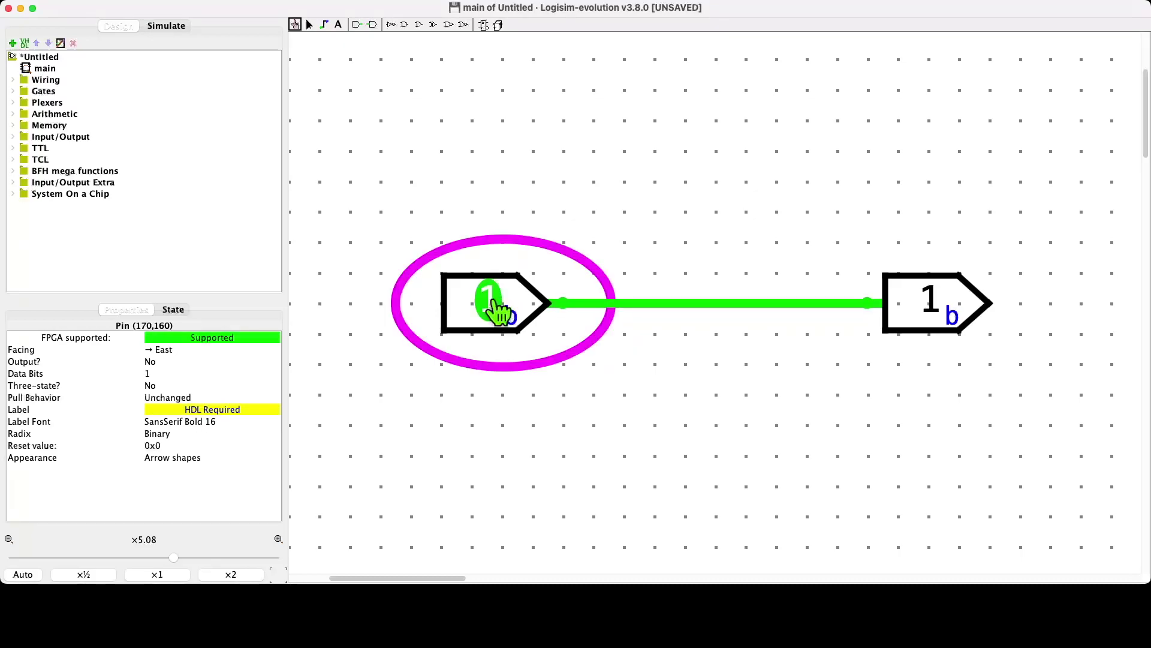
left_click(498, 311)
left_click(497, 311)
left_click(497, 311)
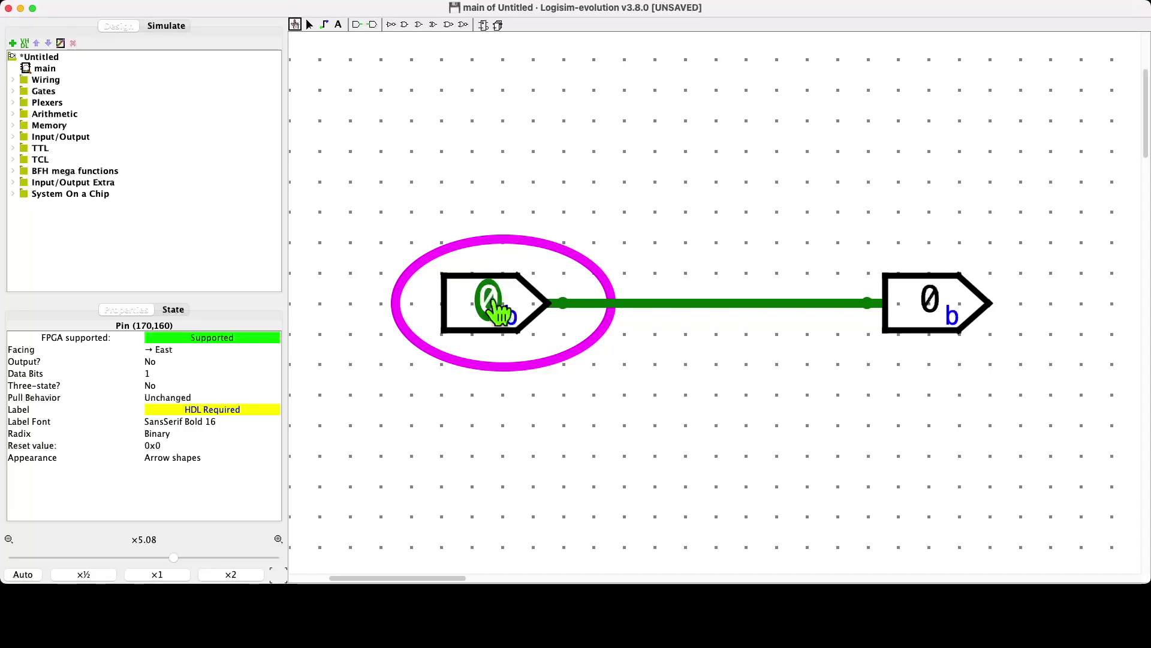
left_click(469, 328)
left_click(469, 328)
left_click(469, 328)
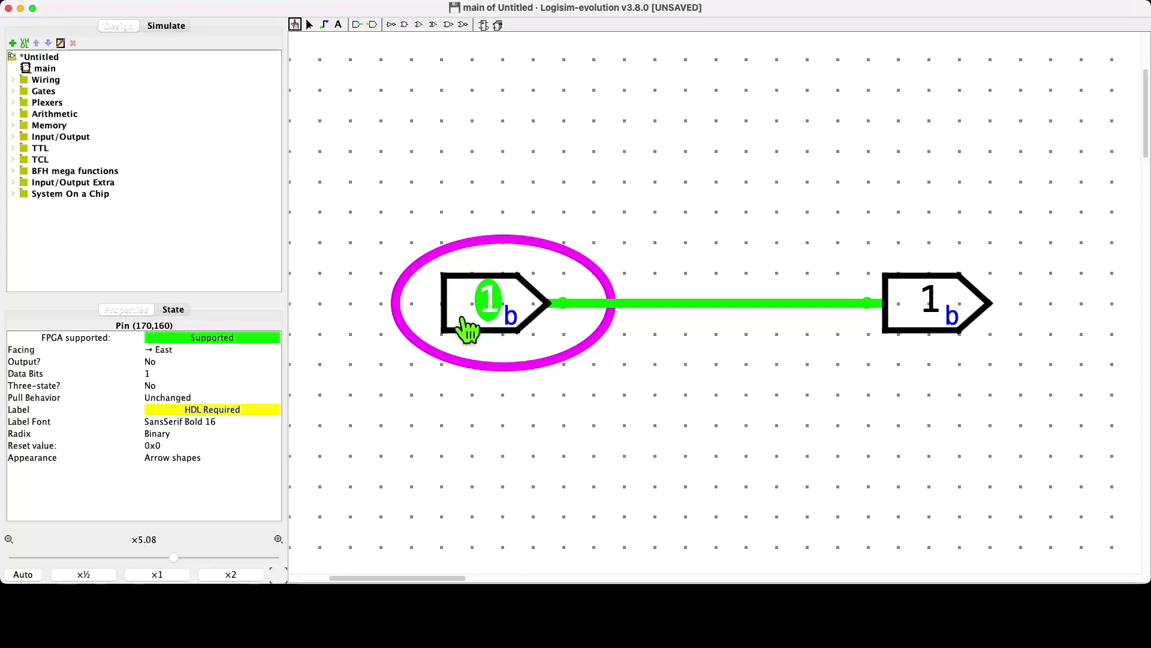
left_click(469, 328)
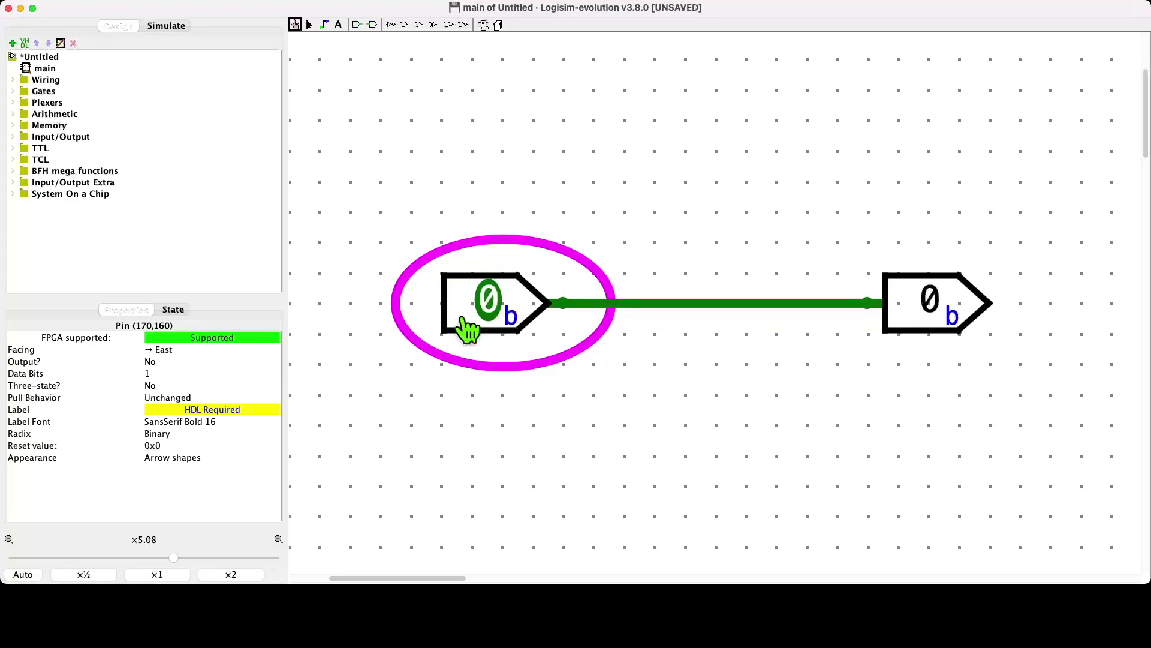
left_click(469, 328)
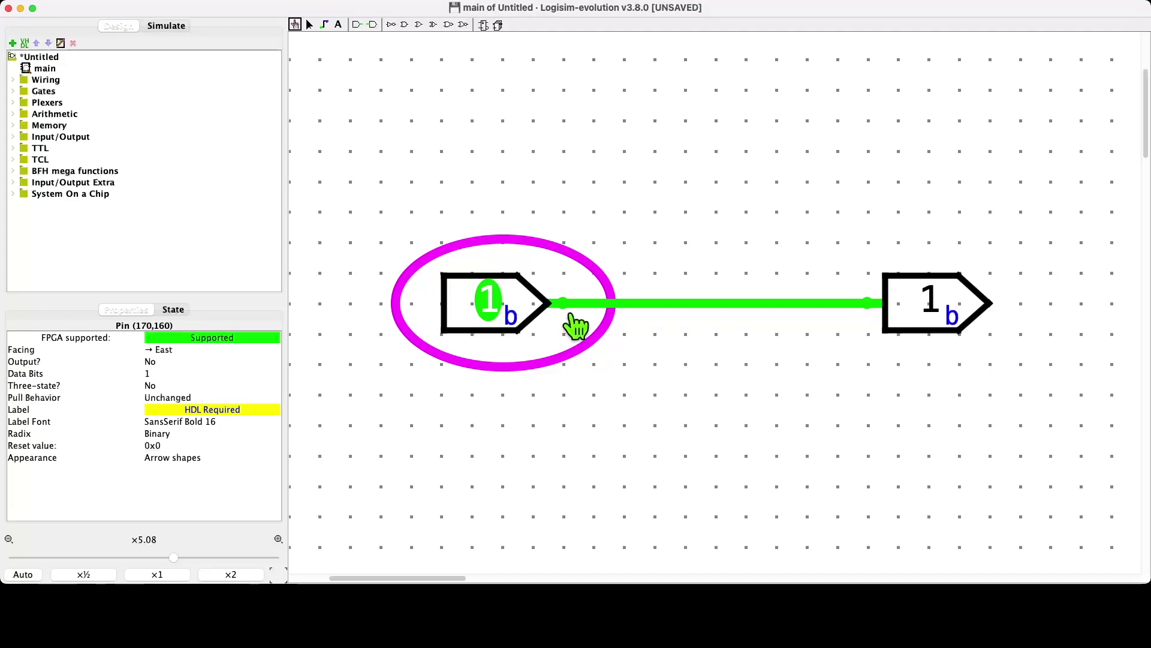
Step: Check the wire's value readout, then keep flipping the input between 0 and 1
left_click(714, 304)
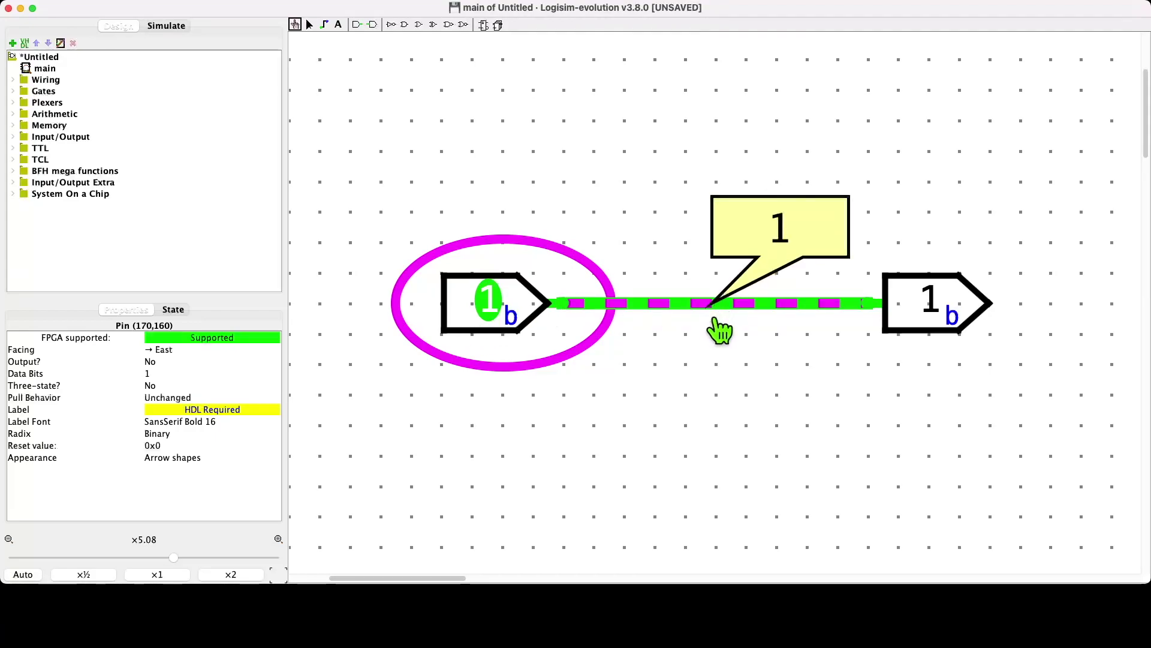
left_click(709, 353)
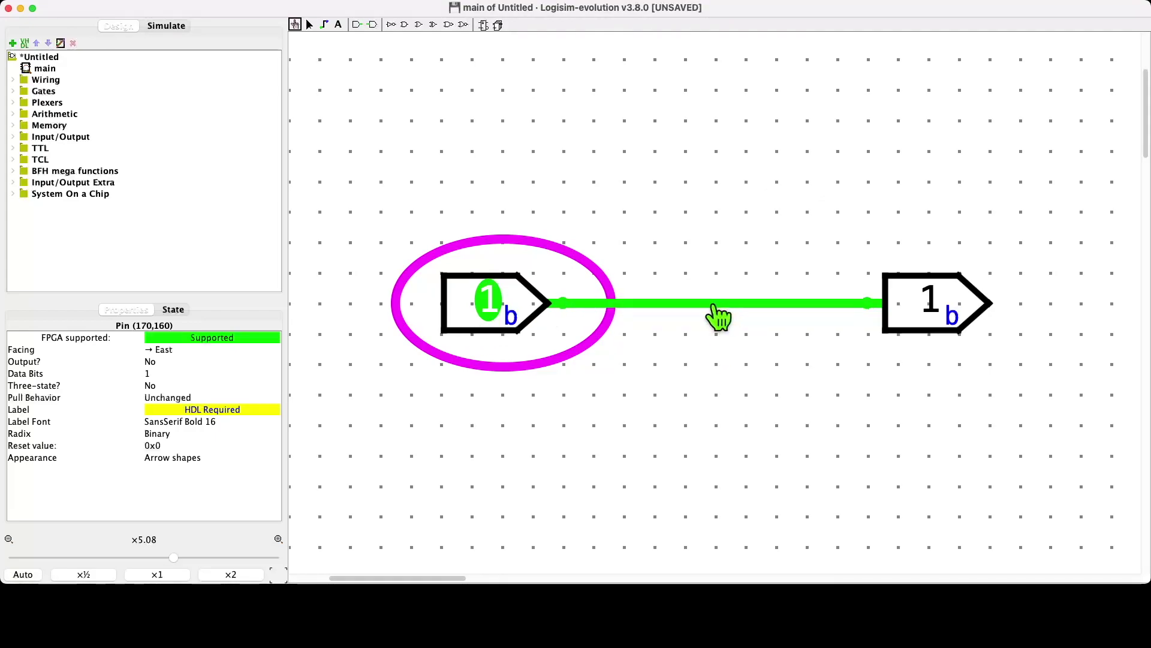
left_click(463, 324)
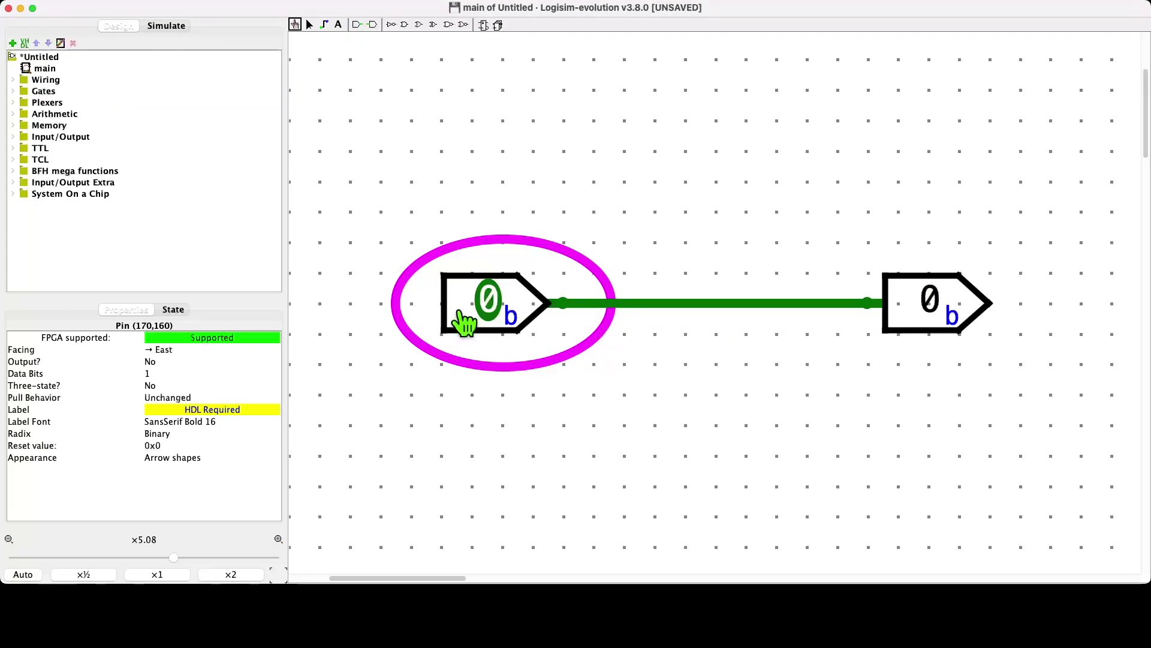
left_click(464, 324)
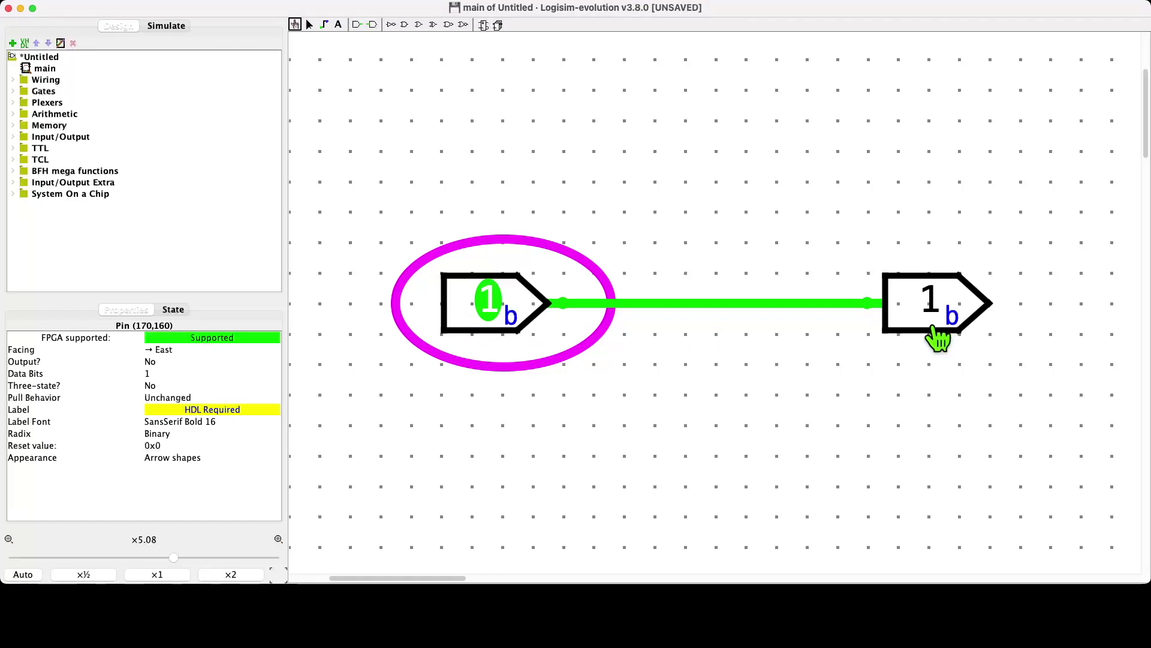
left_click(455, 328)
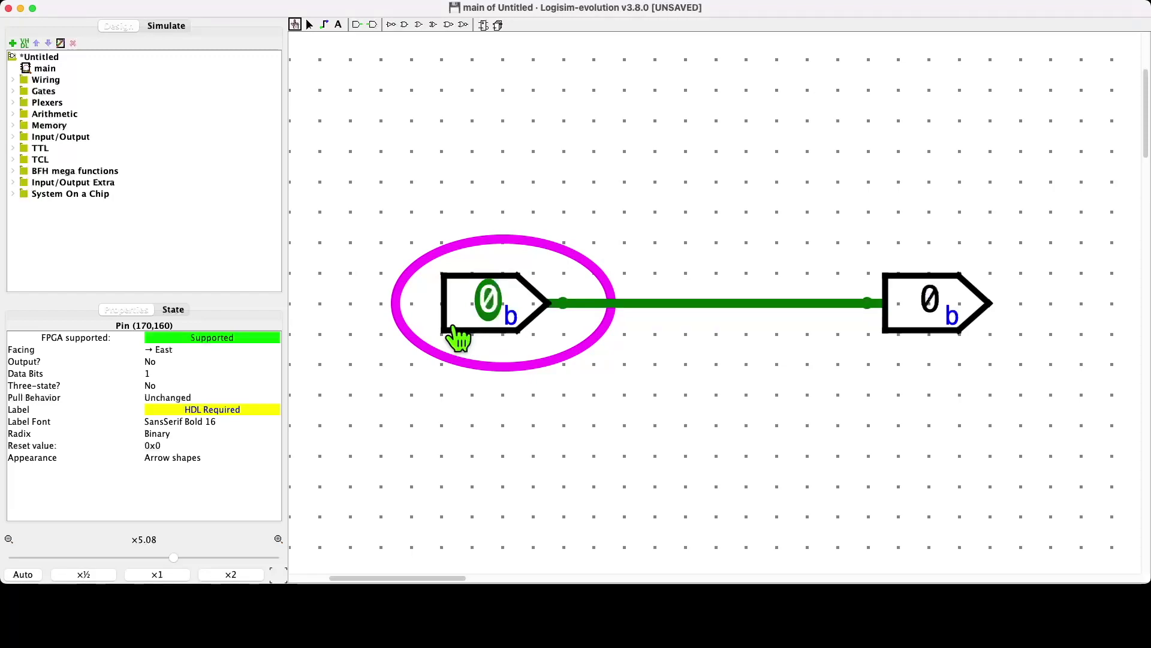
left_click(459, 335)
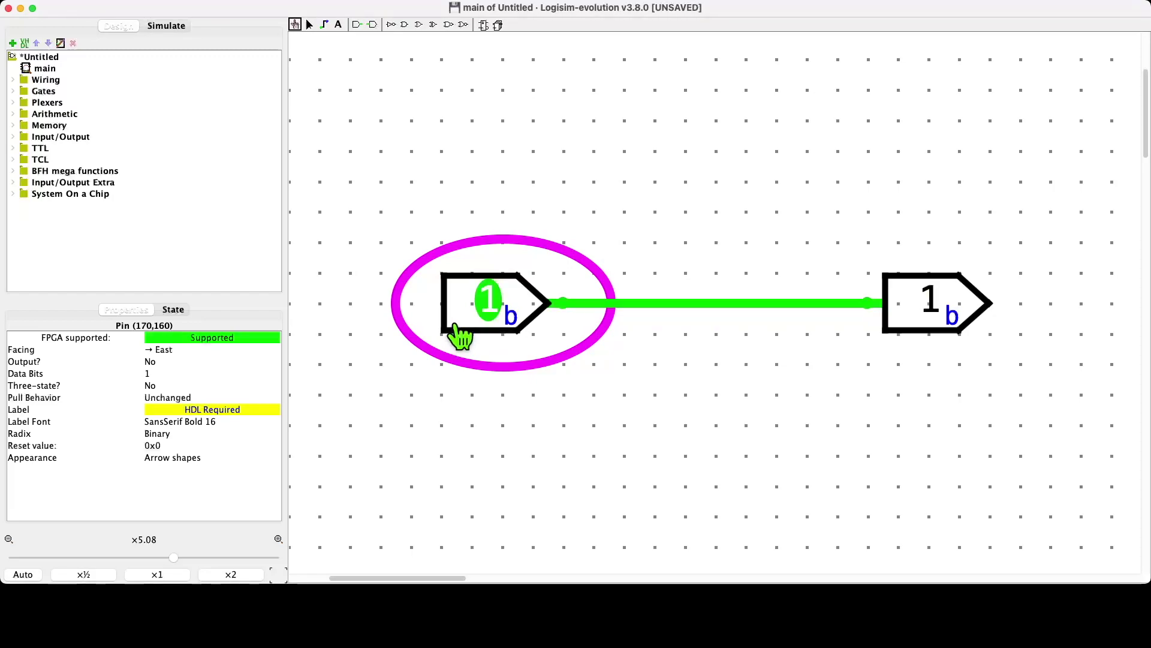
left_click(460, 336)
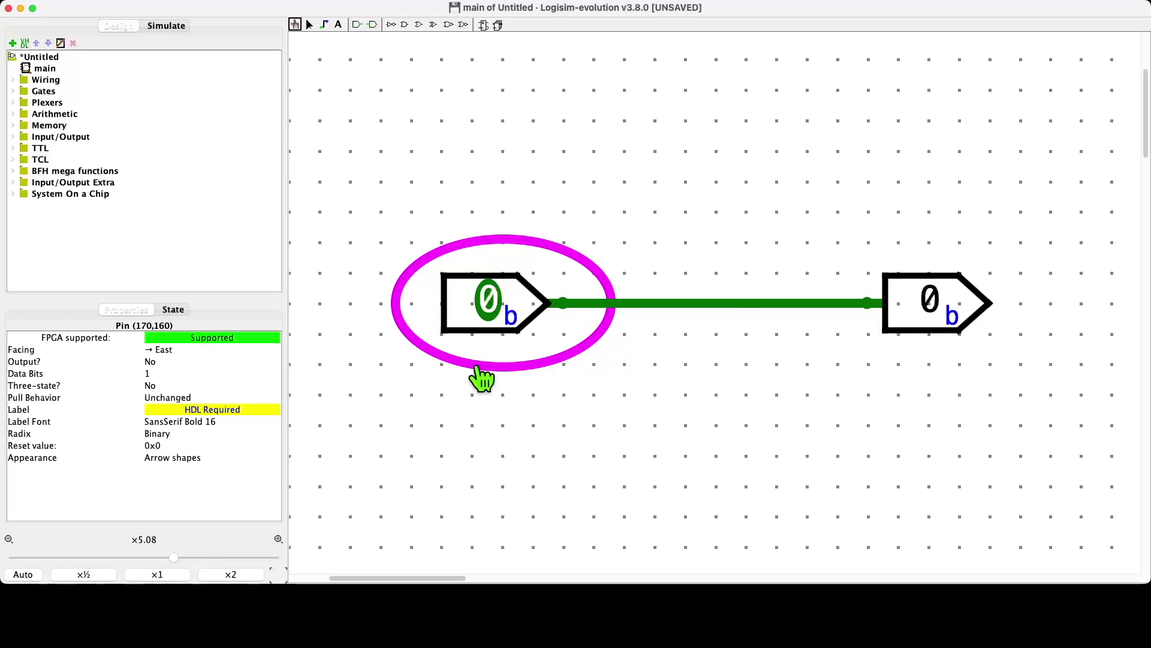
Step: Flip the input to 1 and back to 0 twice, leave it at 0, and expand the Wiring folder
left_click(493, 329)
left_click(493, 329)
left_click(493, 330)
left_click(493, 329)
left_click(13, 81)
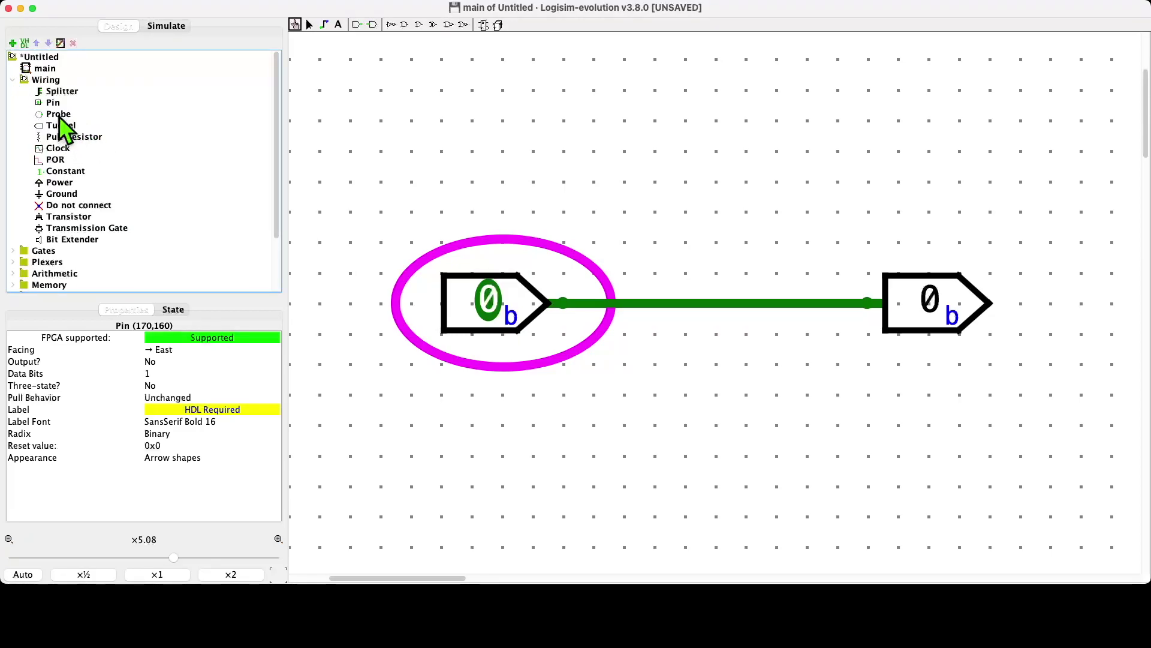
Step: Place a Probe from the Wiring folder on the canvas just above the pin-to-pin wire
left_click(310, 24)
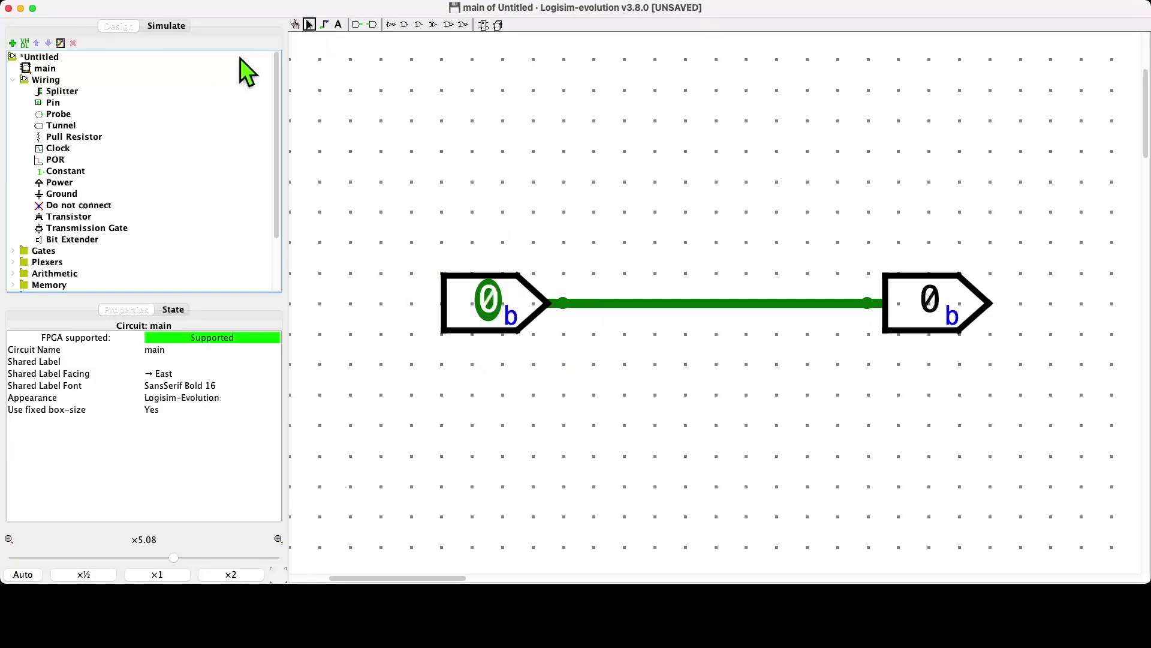
left_click(53, 115)
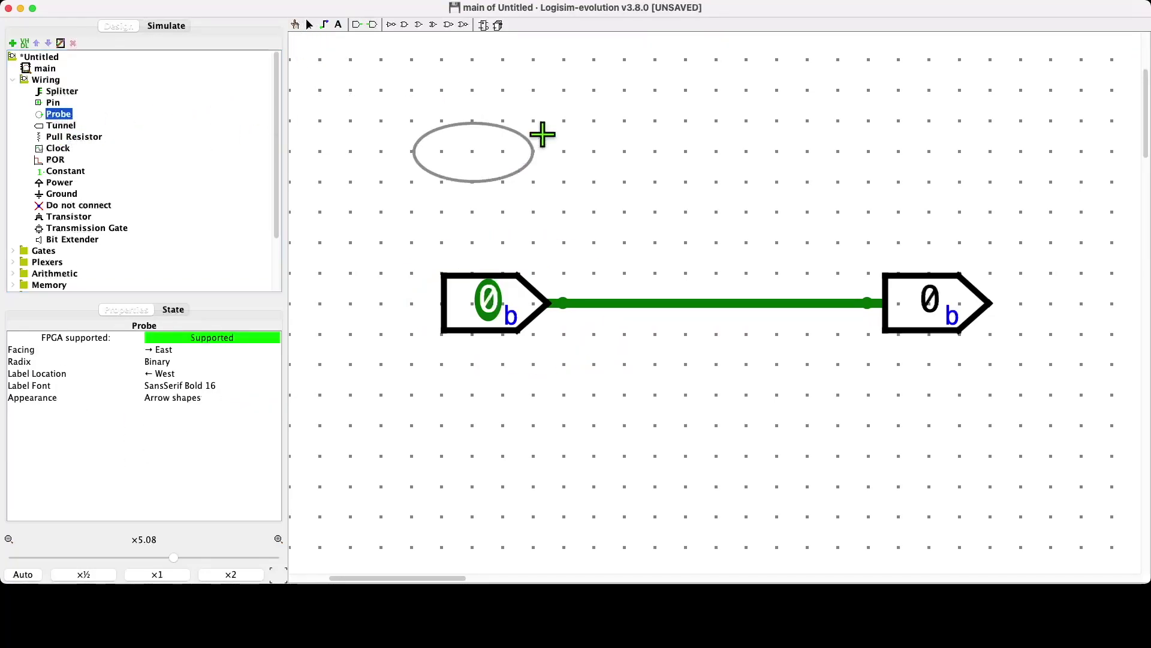
left_click(742, 157)
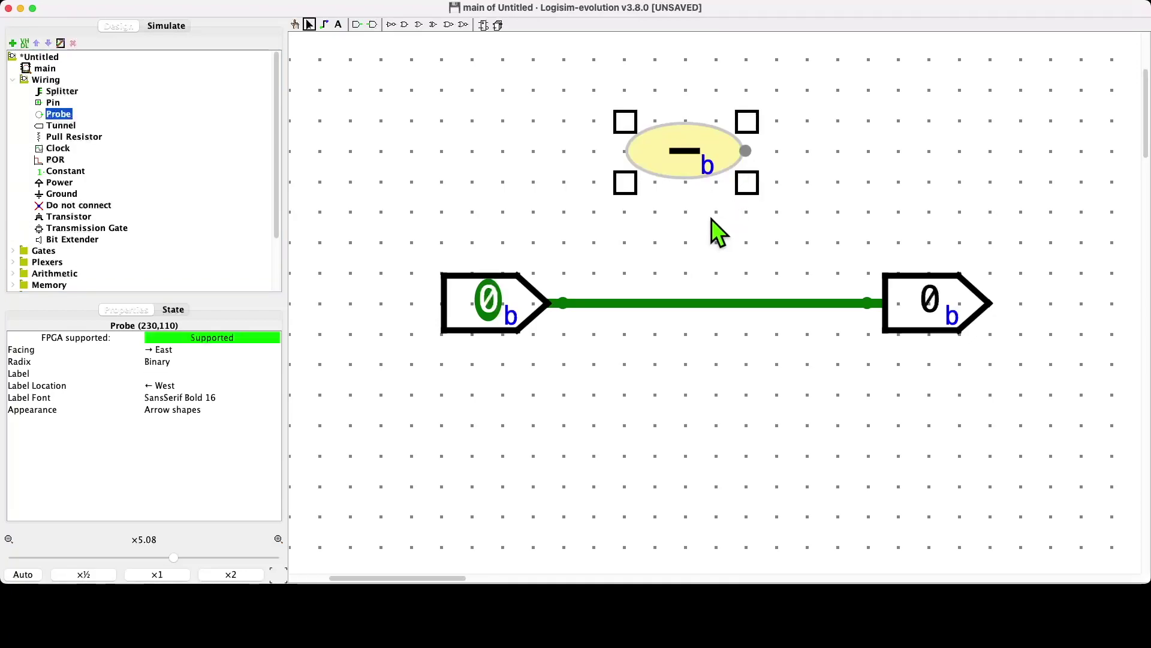
left_click(681, 214)
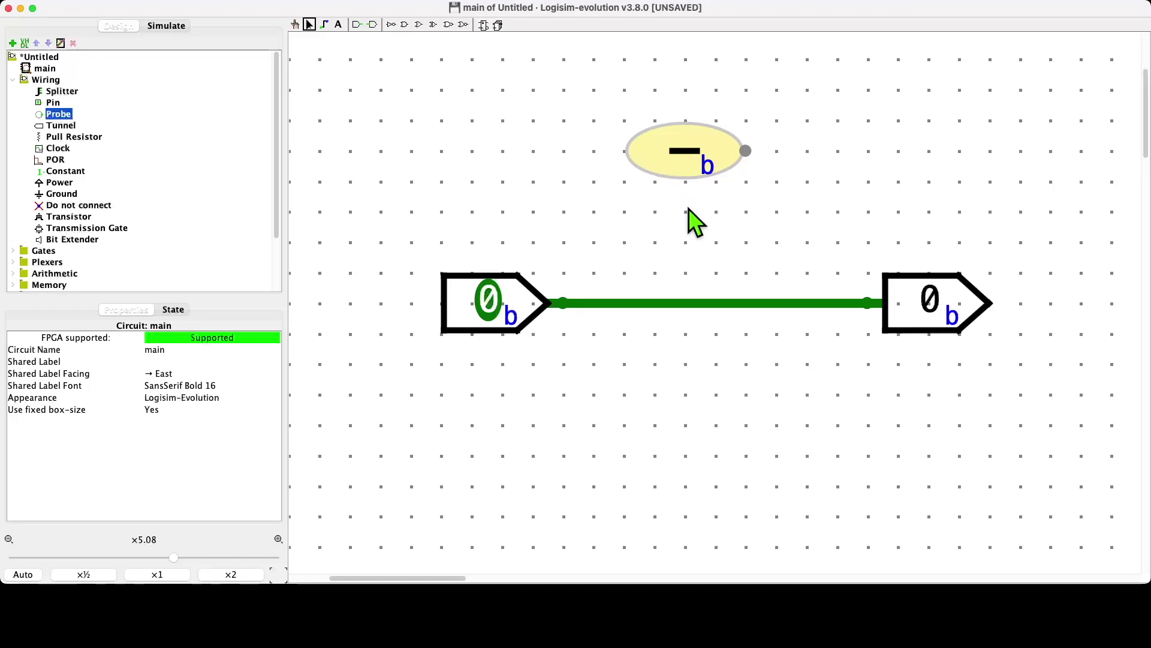
Step: Set the probe's Facing to South, shift it one grid step, and wire it down to the existing wire
left_click(680, 168)
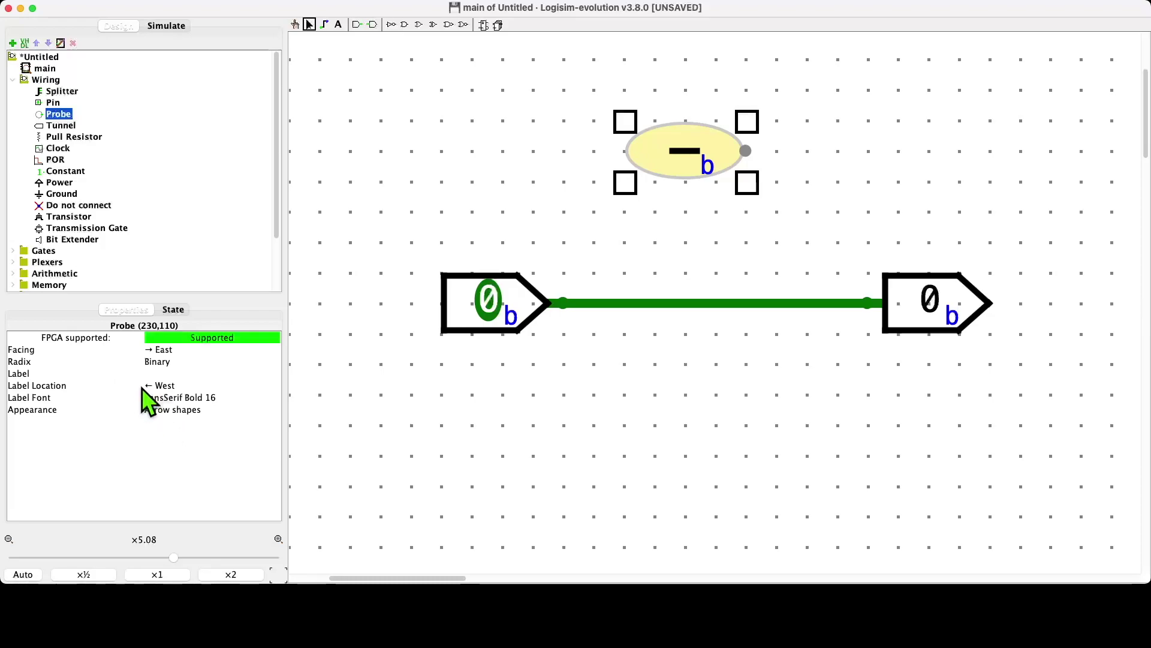
left_click(156, 351)
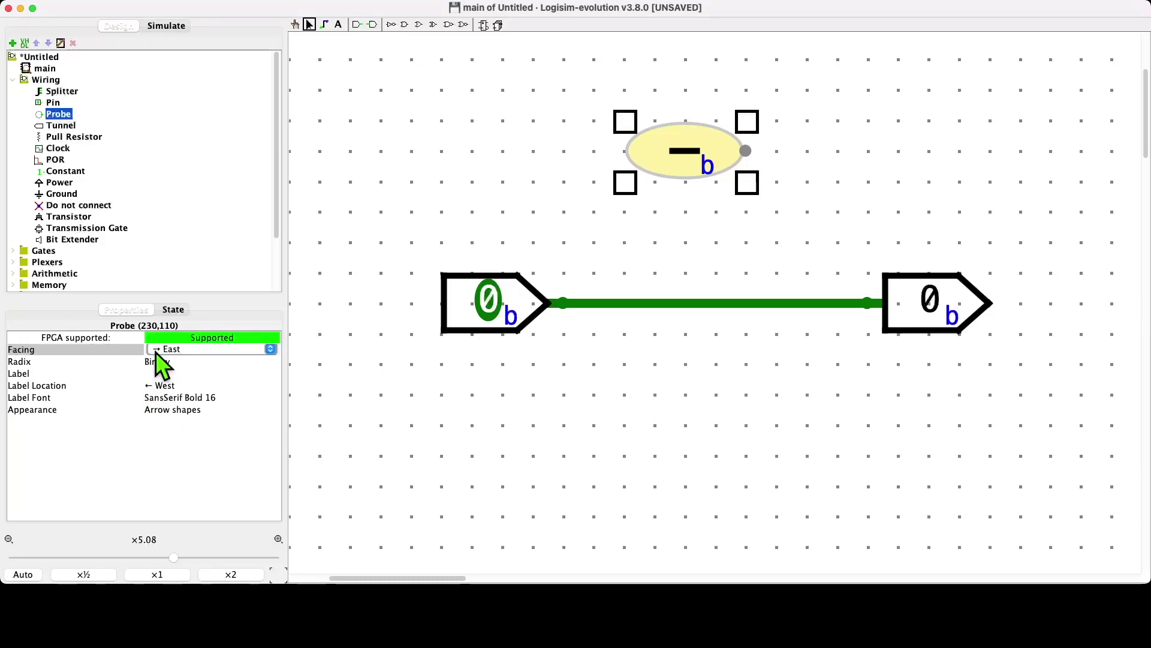
key("s")
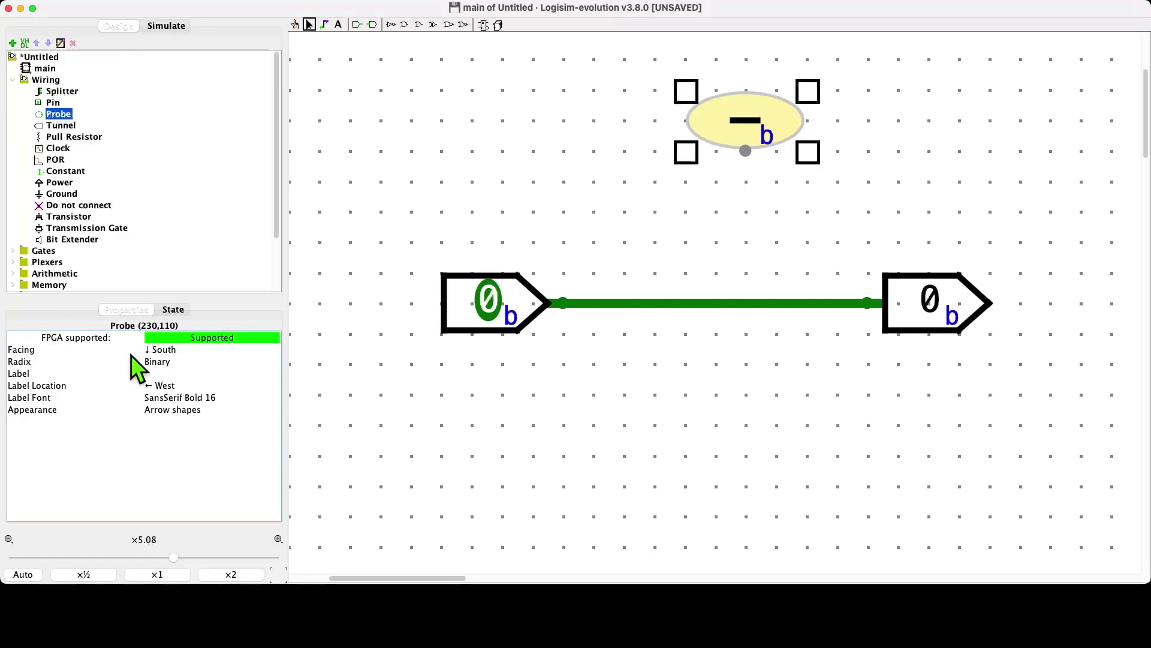
left_click_drag(777, 121, 741, 145)
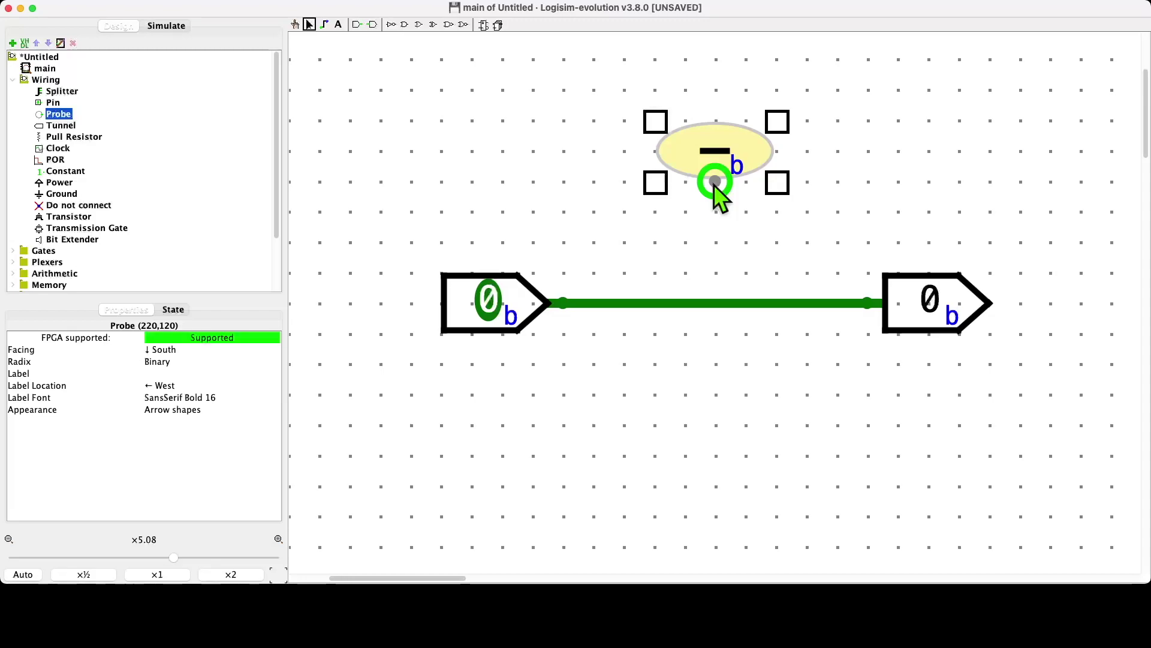
left_click_drag(714, 185, 715, 303)
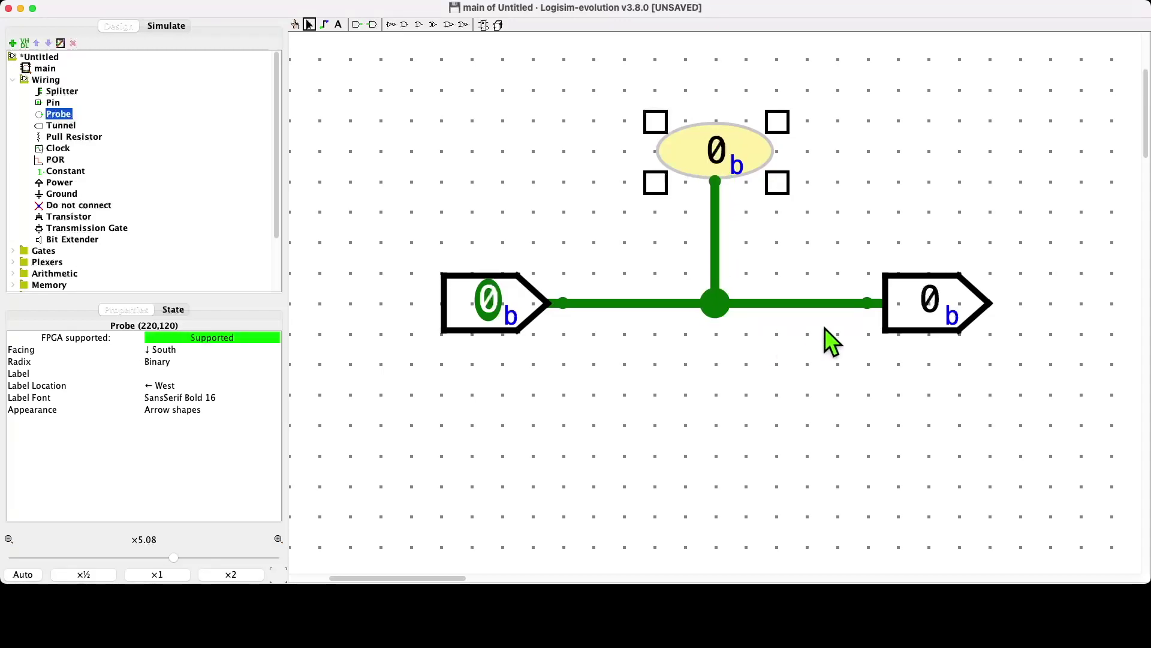
left_click(708, 358)
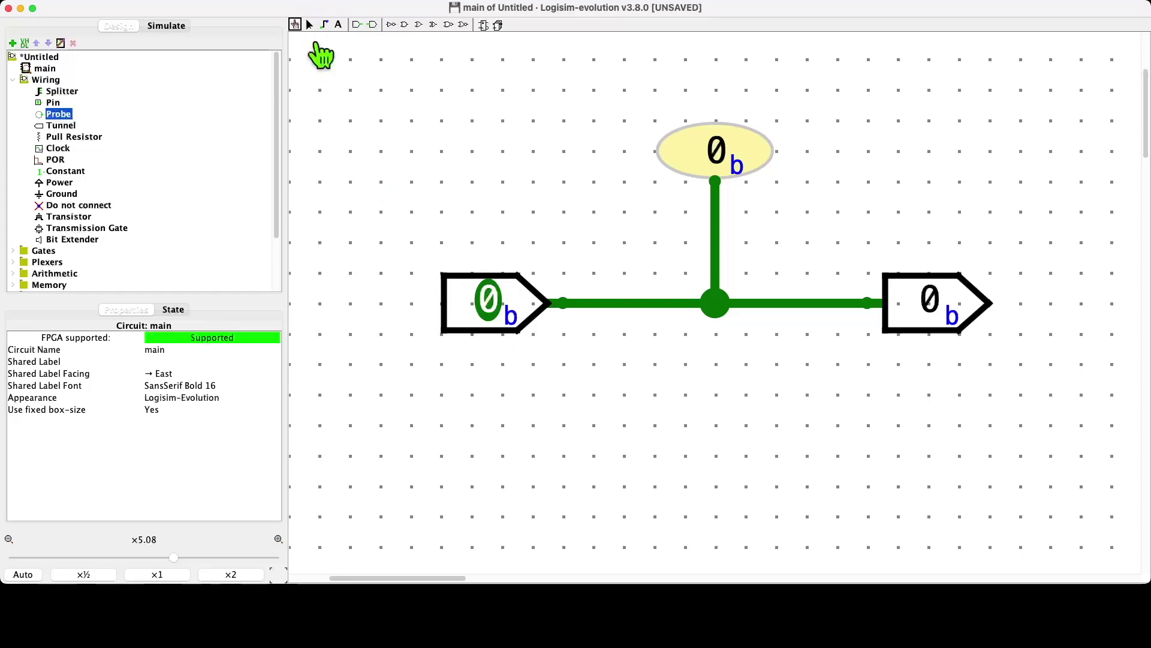
left_click(509, 319)
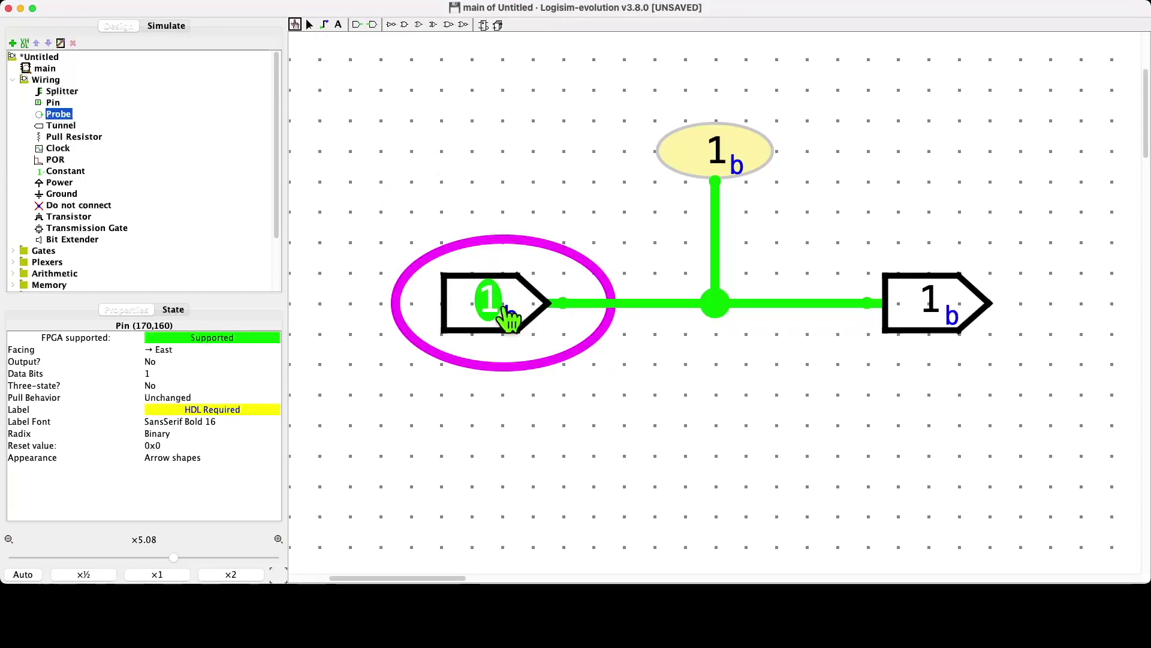
left_click(508, 319)
left_click(509, 319)
left_click(509, 319)
left_click(509, 319)
left_click(508, 319)
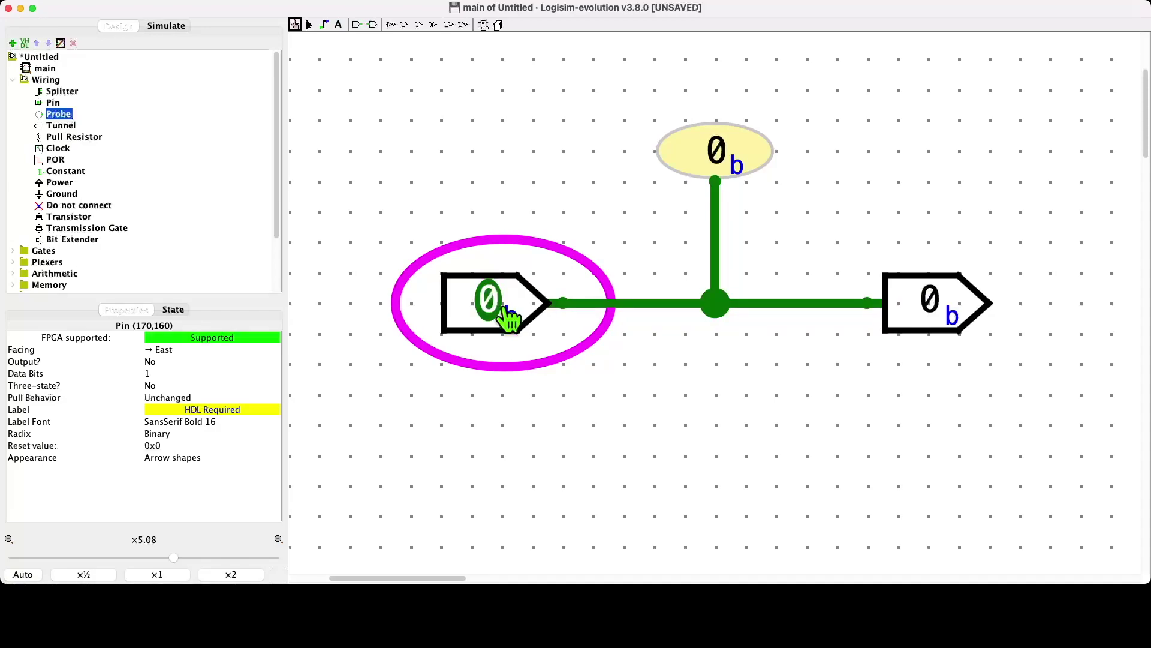
left_click(508, 319)
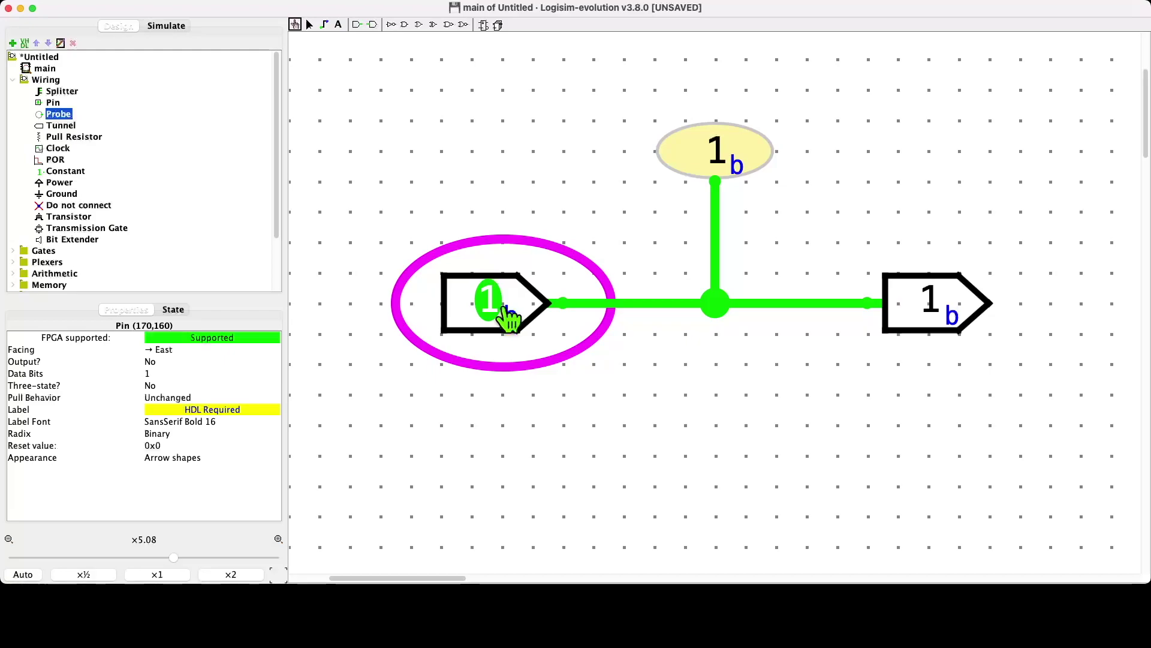
left_click(508, 319)
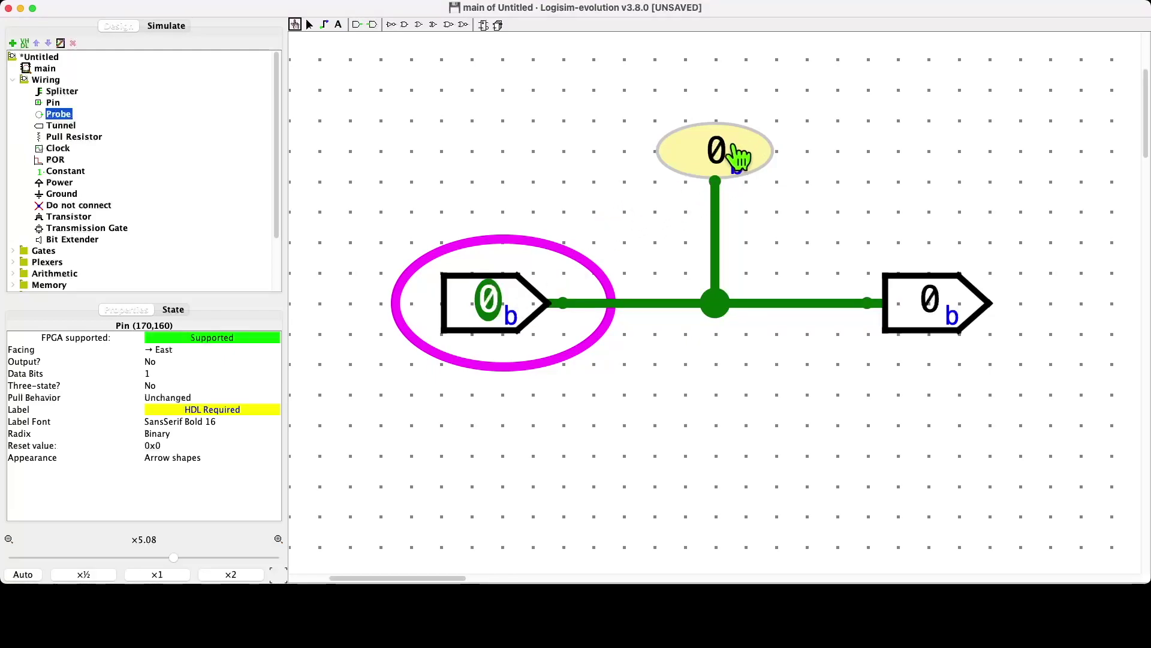
left_click(488, 318)
left_click(489, 317)
left_click(488, 318)
left_click(489, 318)
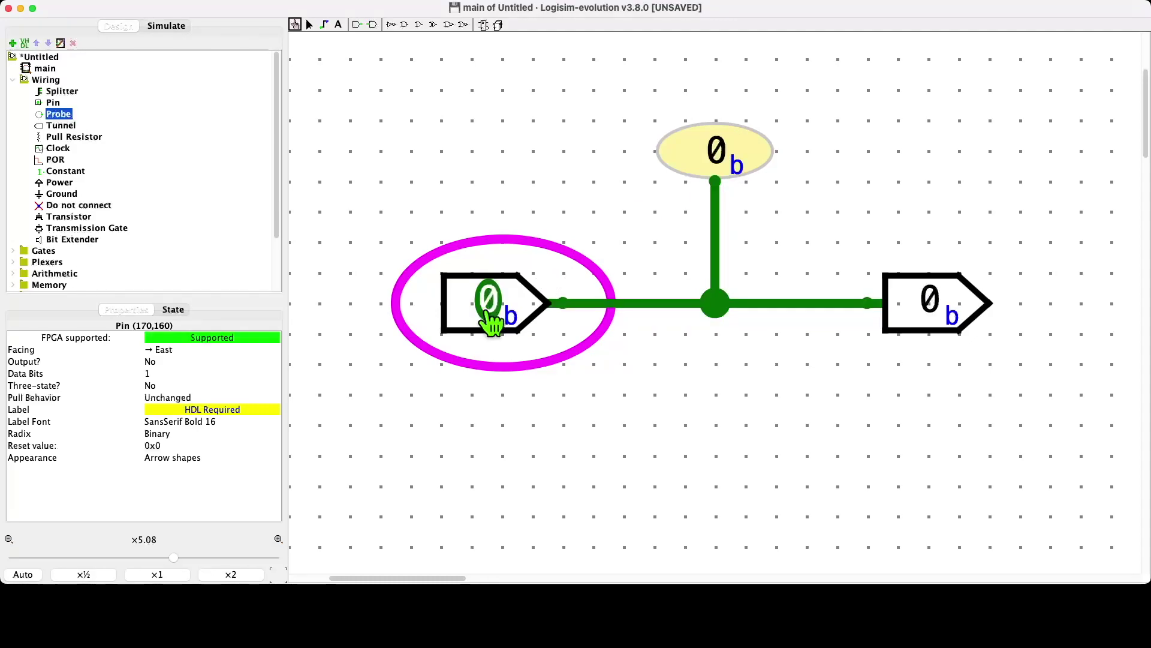